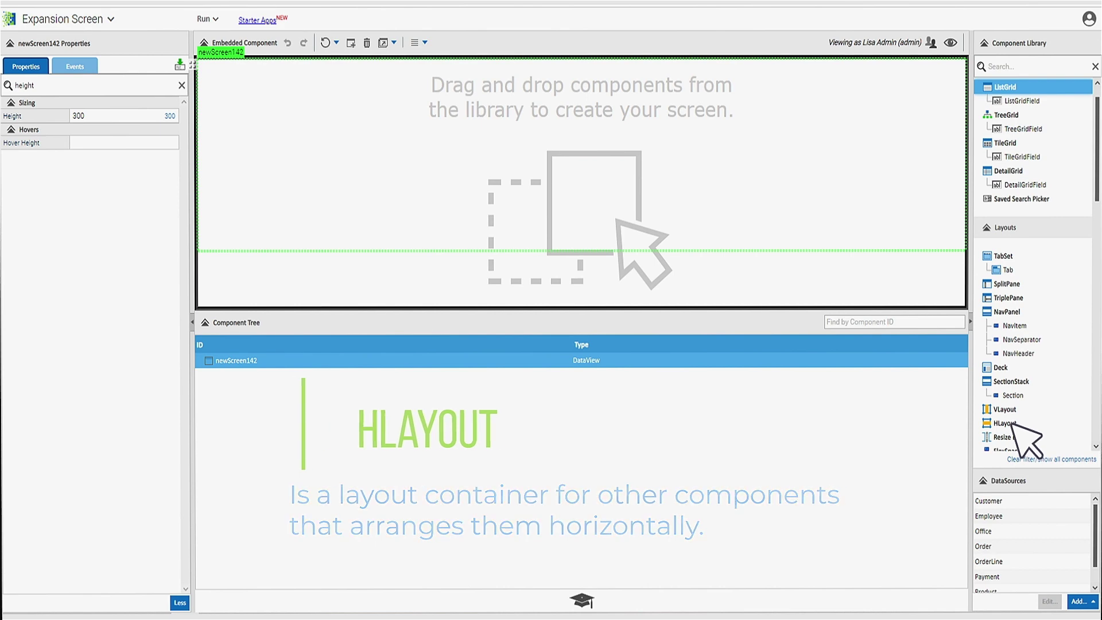
Step: Add an HLayout to the screen and set its Layout Top Margin and Members Margin to 10
double_click(1003, 424)
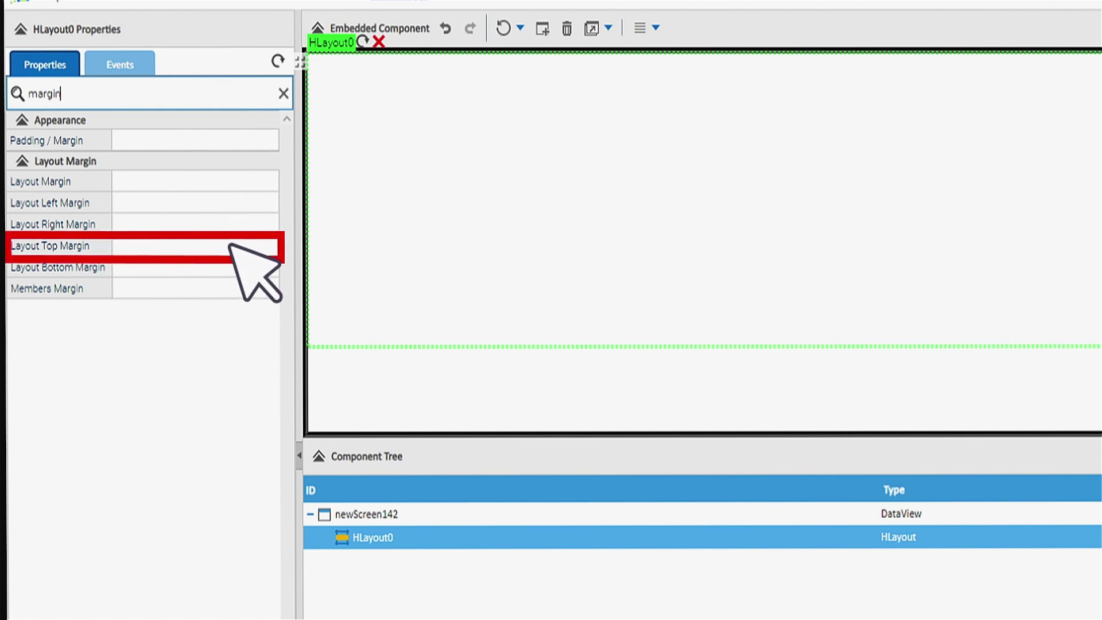
click(229, 245)
text(1)
key(Return)
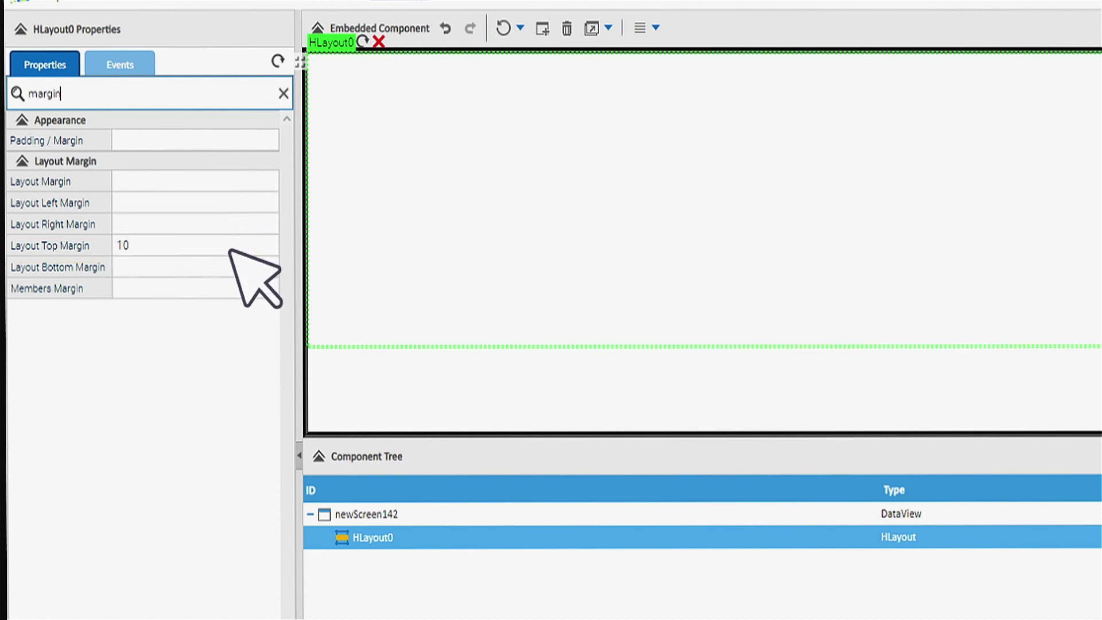
click(232, 288)
text(10)
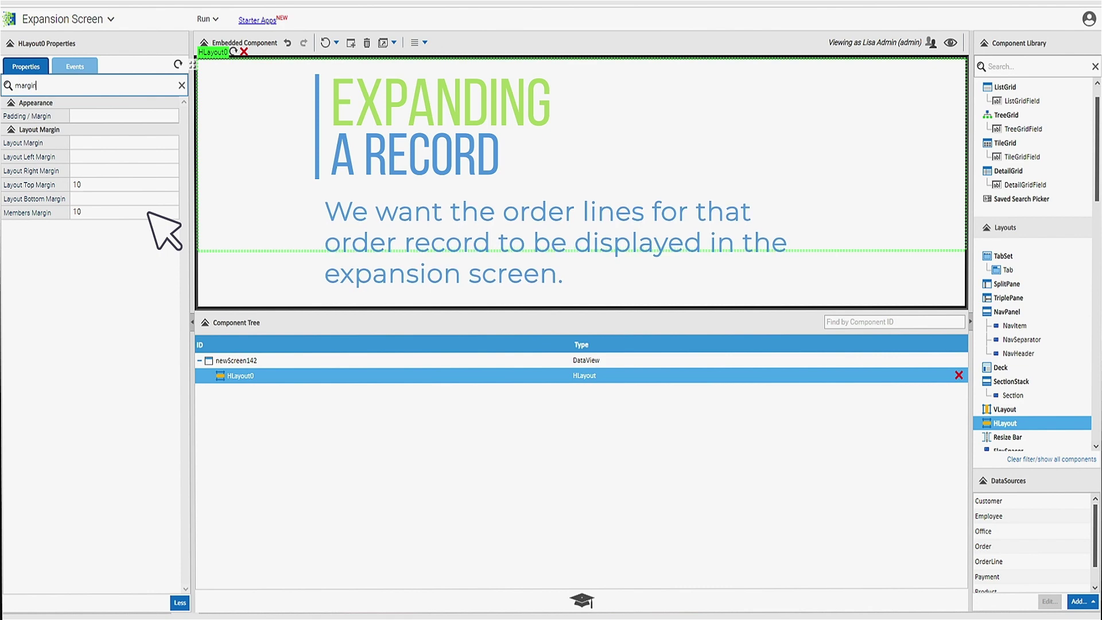
Step: Add a ListGrid and a Table Layout Form inside the HLayout, binding both to the OrderLine DataSource
double_click(1015, 95)
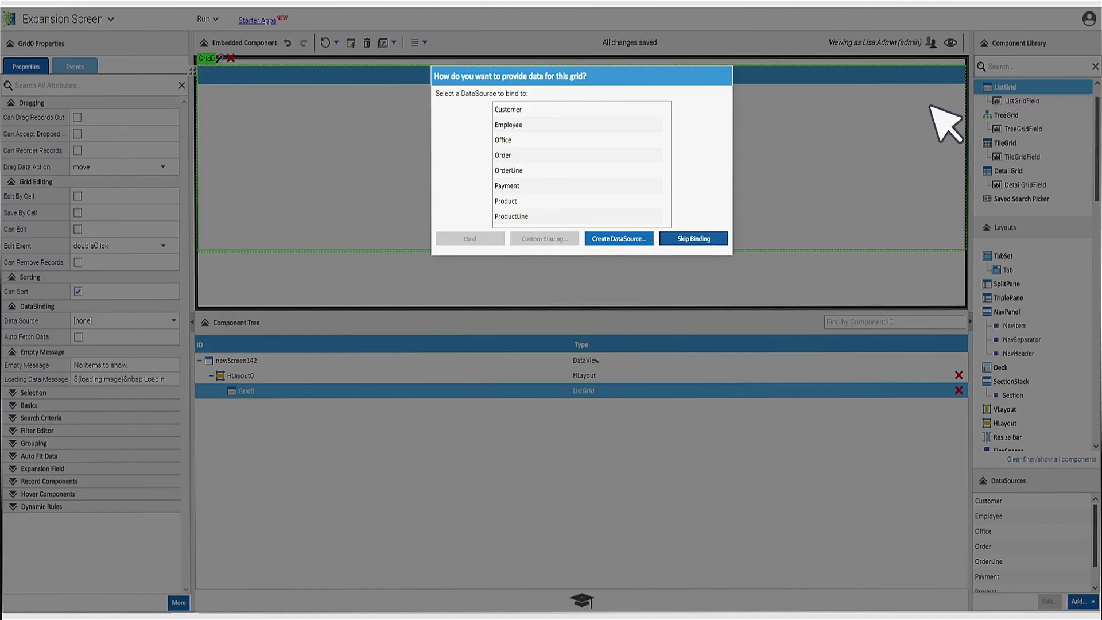
double_click(524, 171)
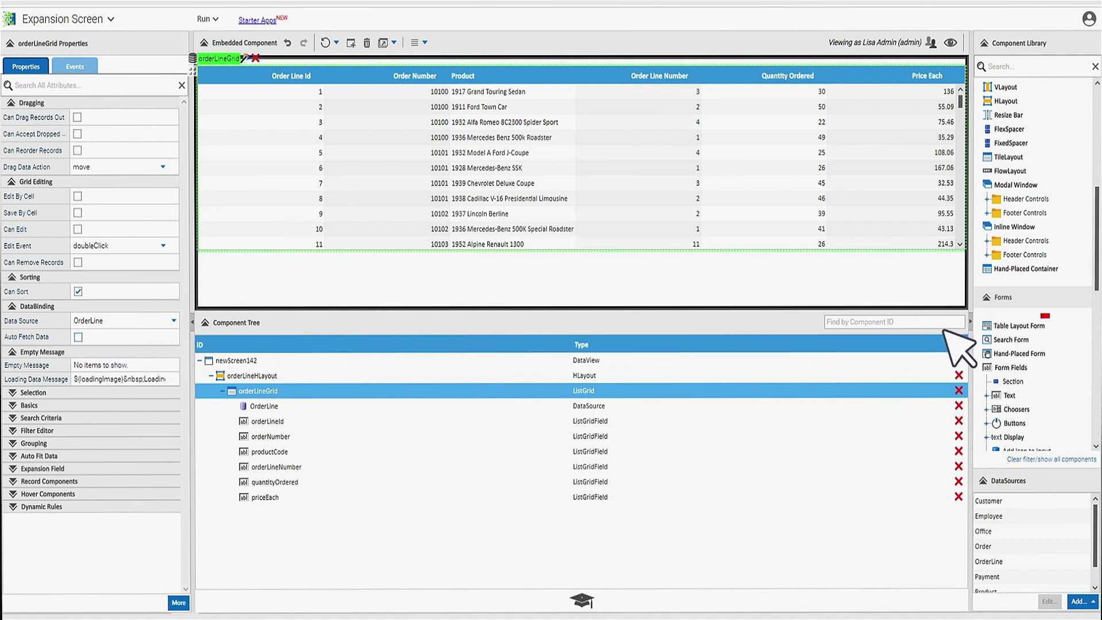
double_click(1045, 330)
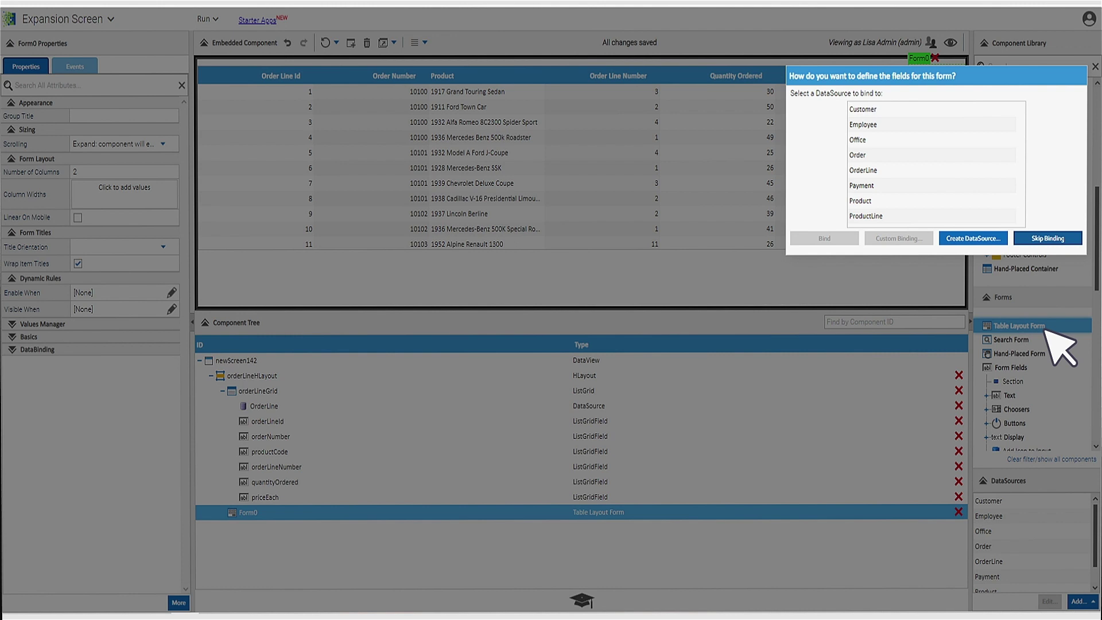
double_click(879, 171)
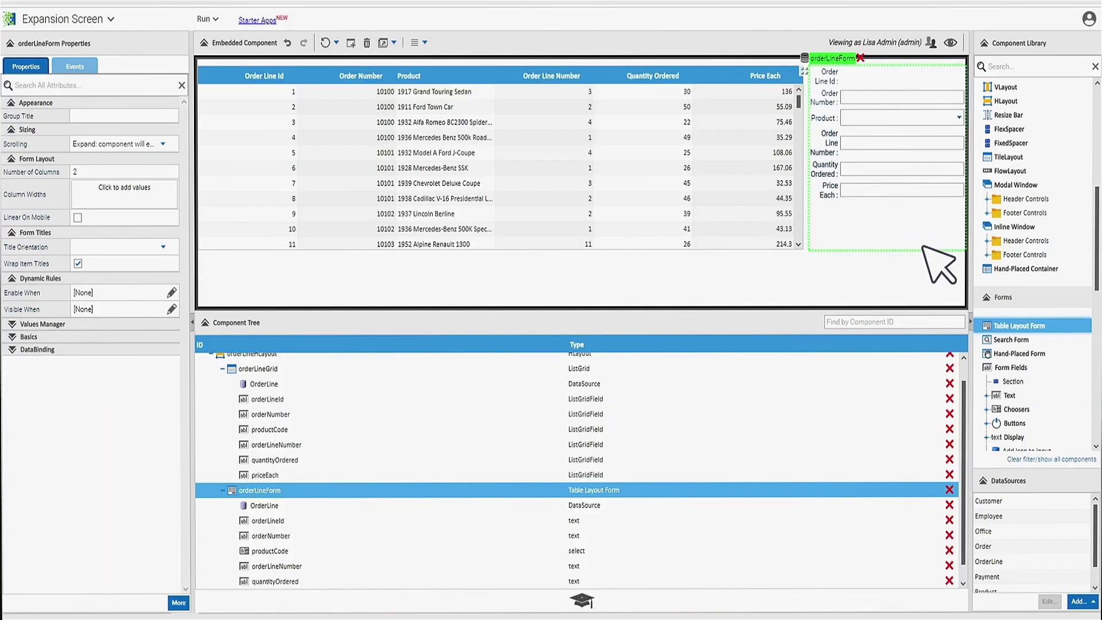
Step: Add a button to the order line form and title it Save
double_click(1028, 424)
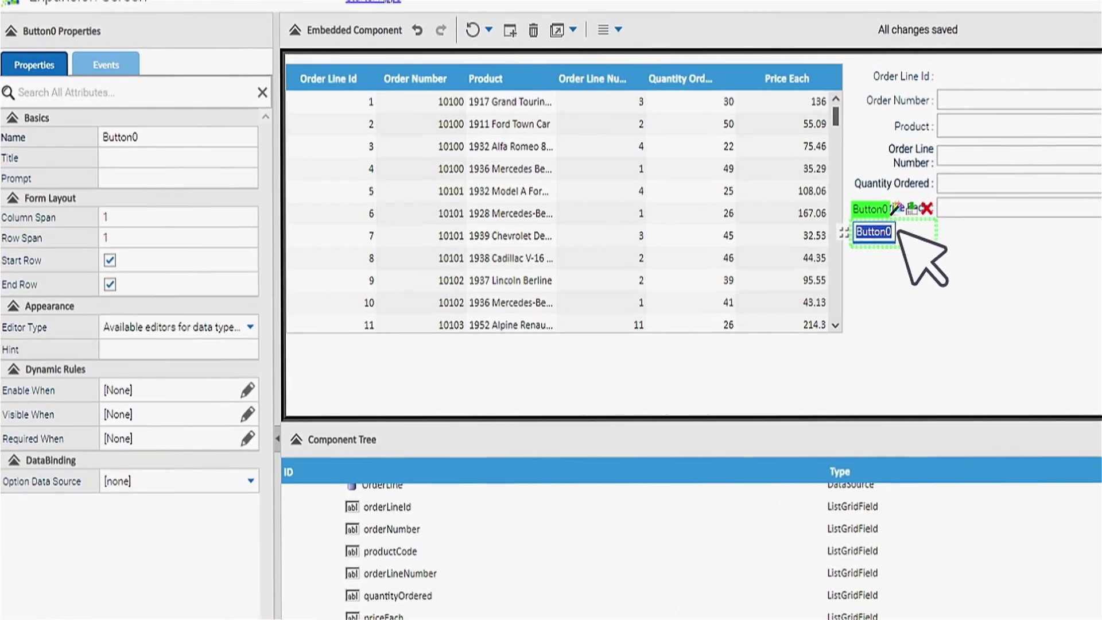
key(BackSpace)
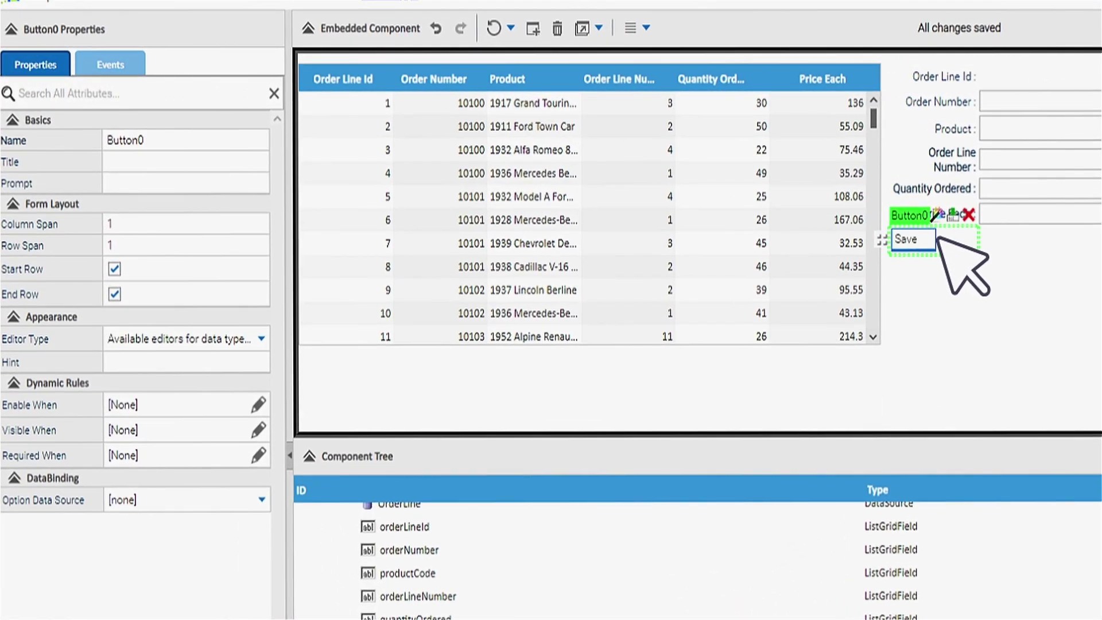
text(Save)
key(Return)
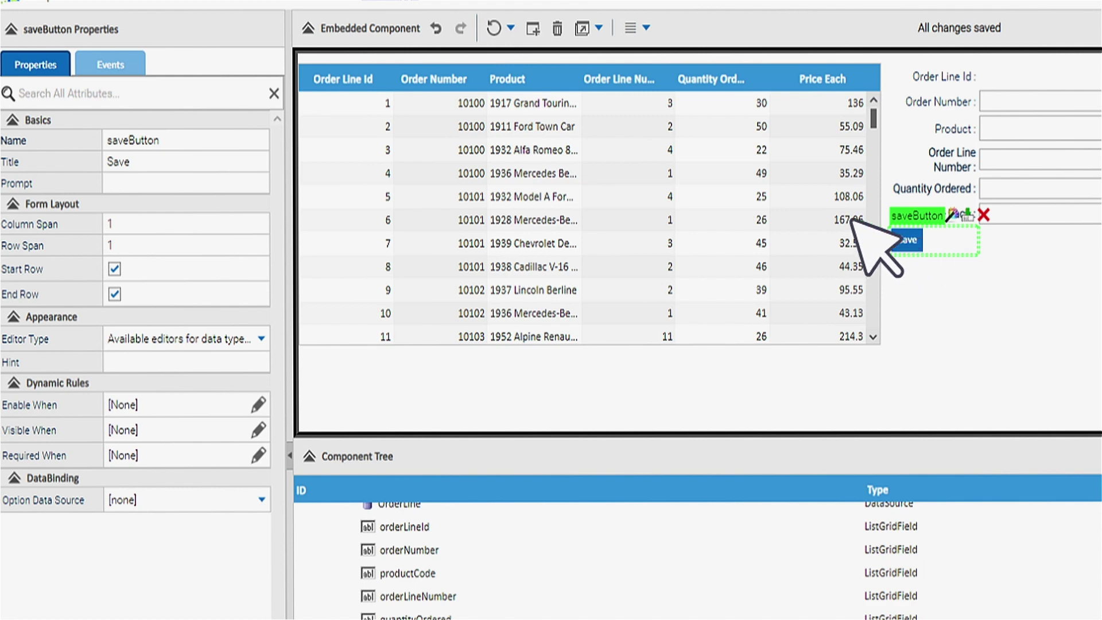
Step: Set the Save button's Click event to run Save Data on orderLineForm
click(137, 68)
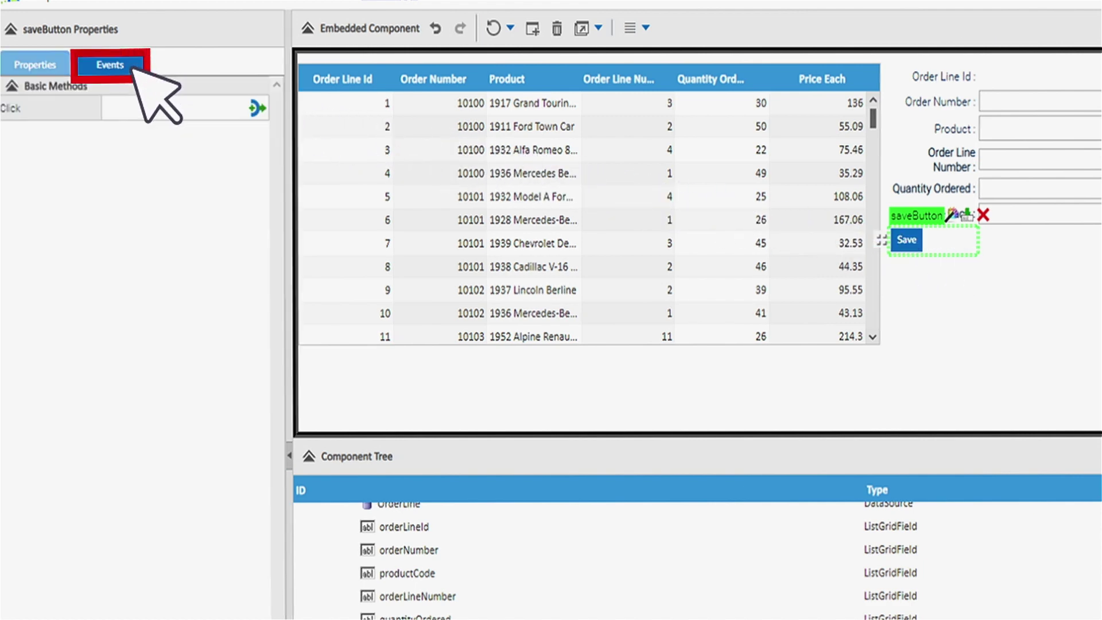
click(256, 107)
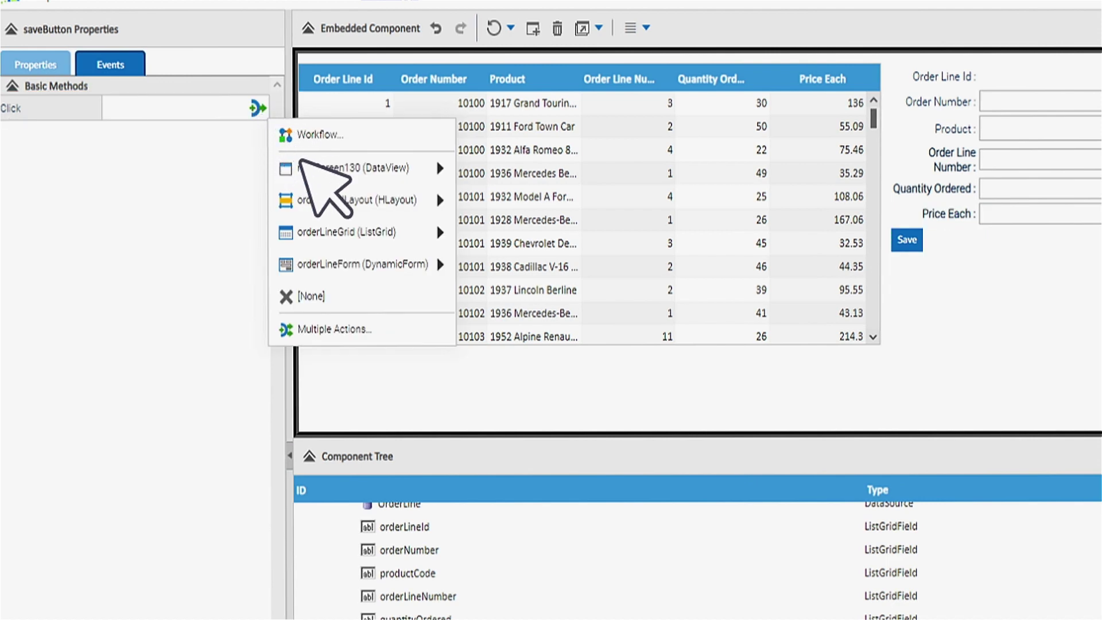
mouse_move(413, 265)
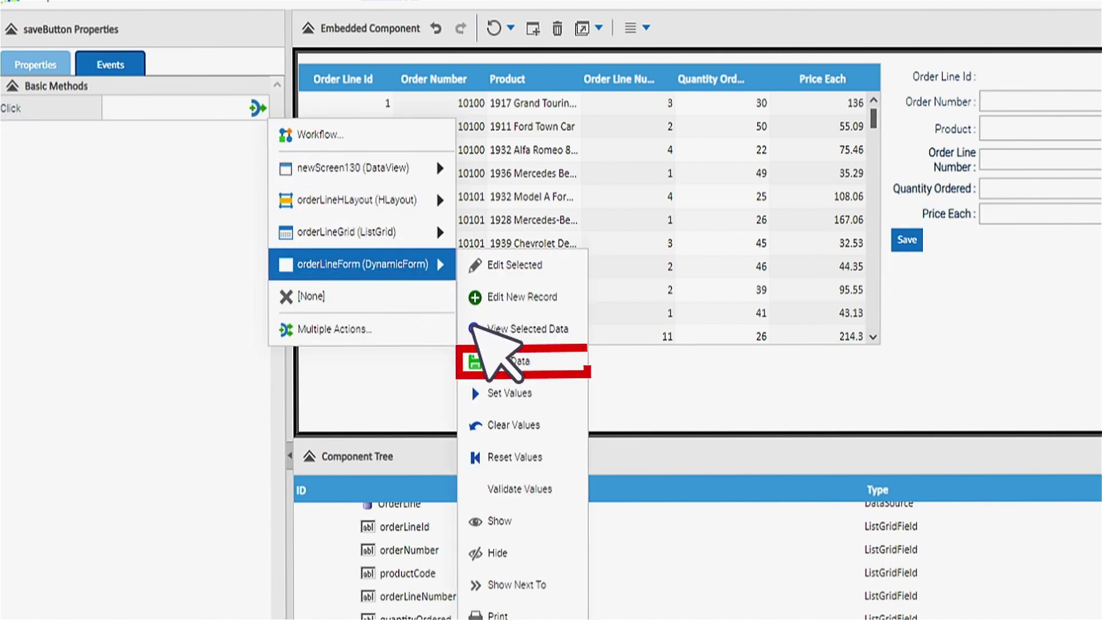
click(509, 361)
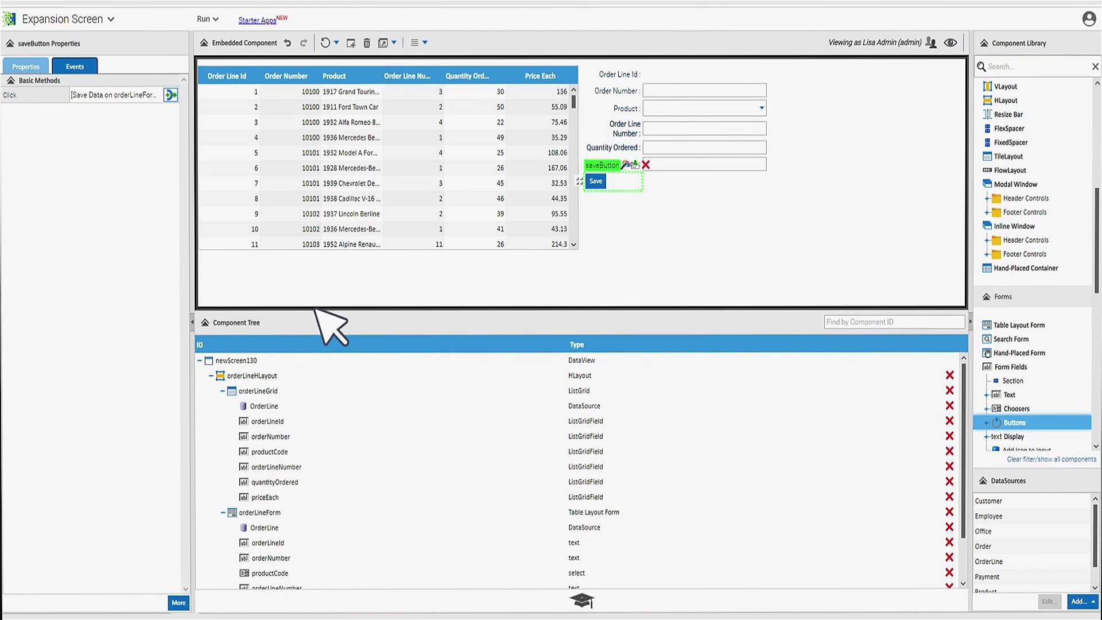
Step: Set the Record Click event of orderLineGrid to run Edit Selected on orderLineForm
click(279, 391)
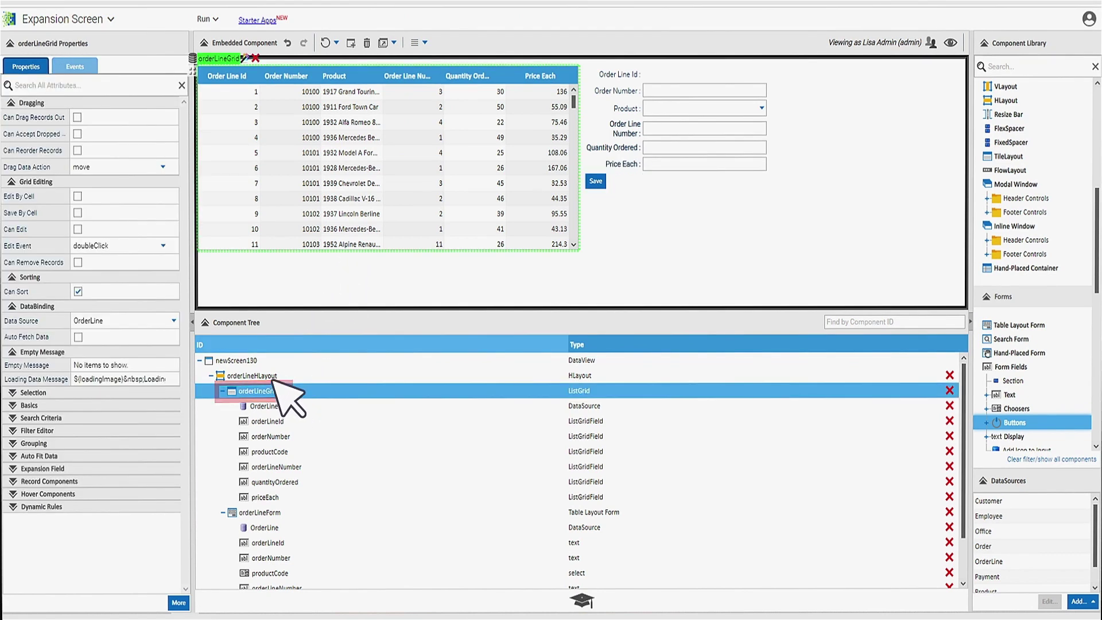
click(86, 67)
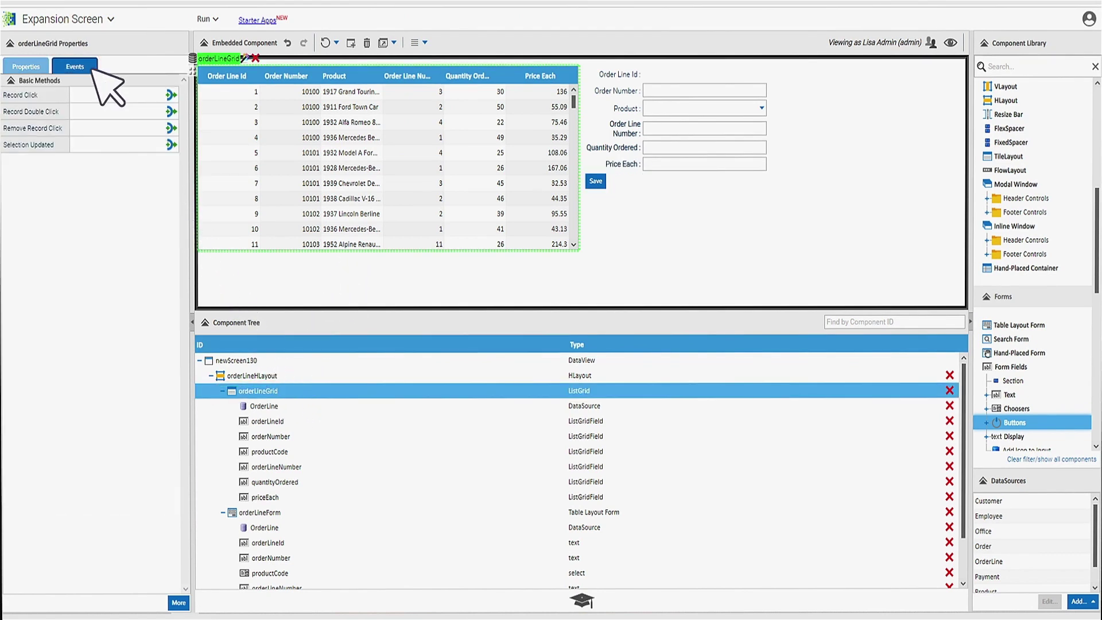
click(172, 95)
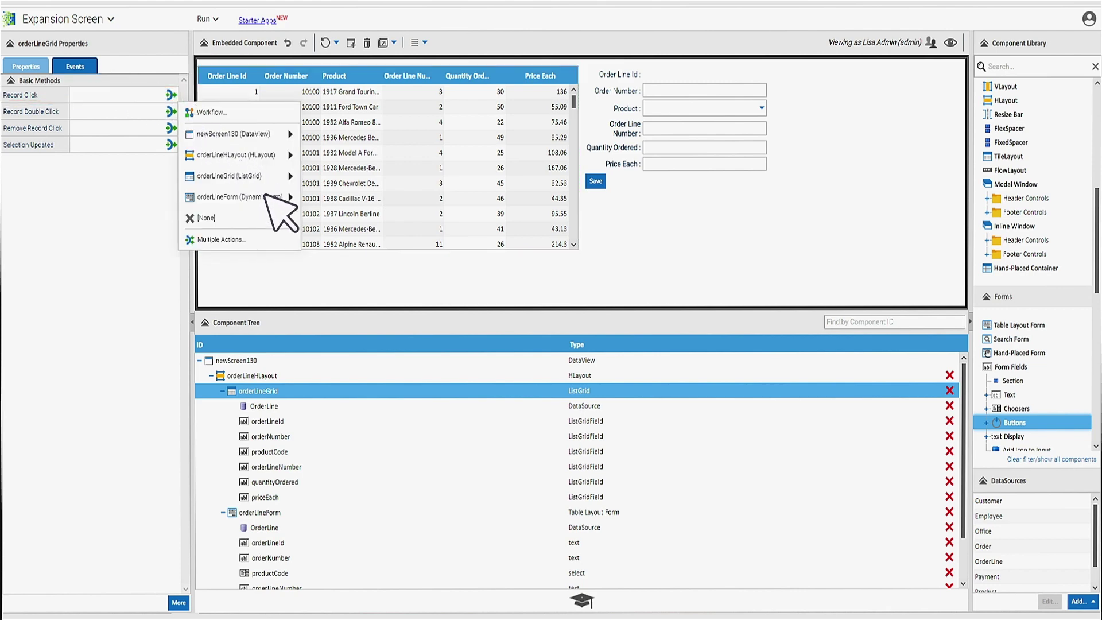
mouse_move(294, 198)
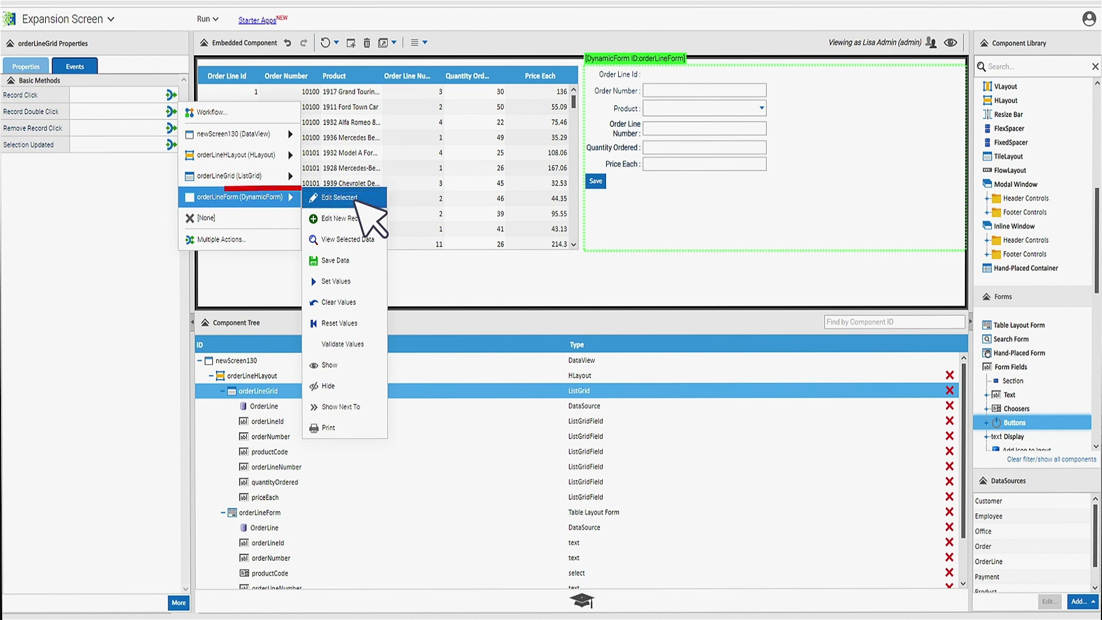
click(344, 198)
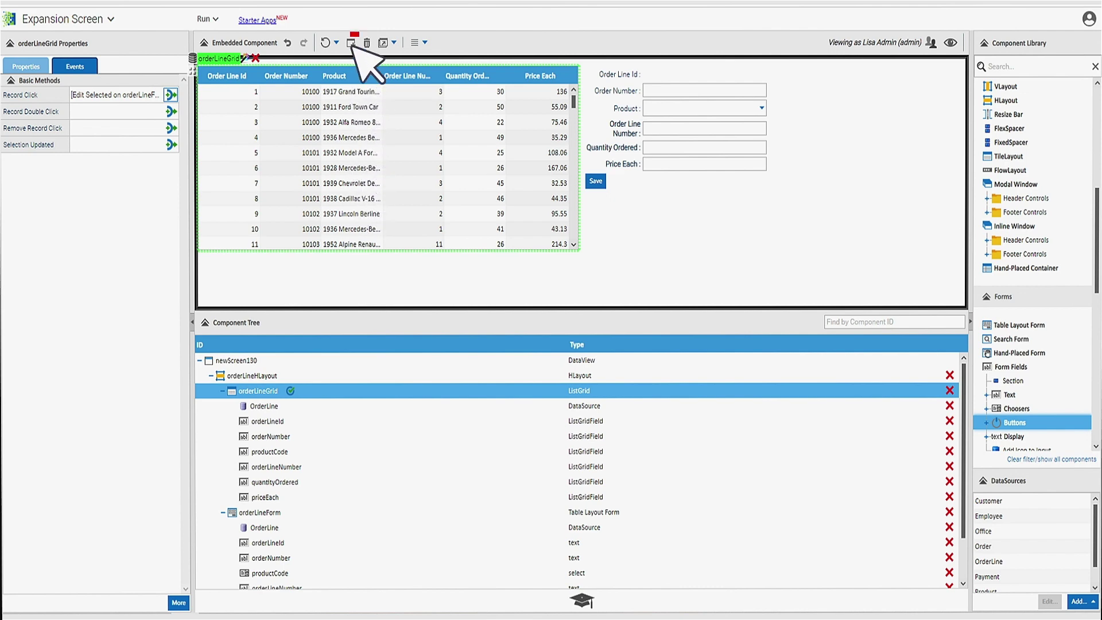
Step: Create a new screen and add a ListGrid bound to the Order DataSource
click(351, 43)
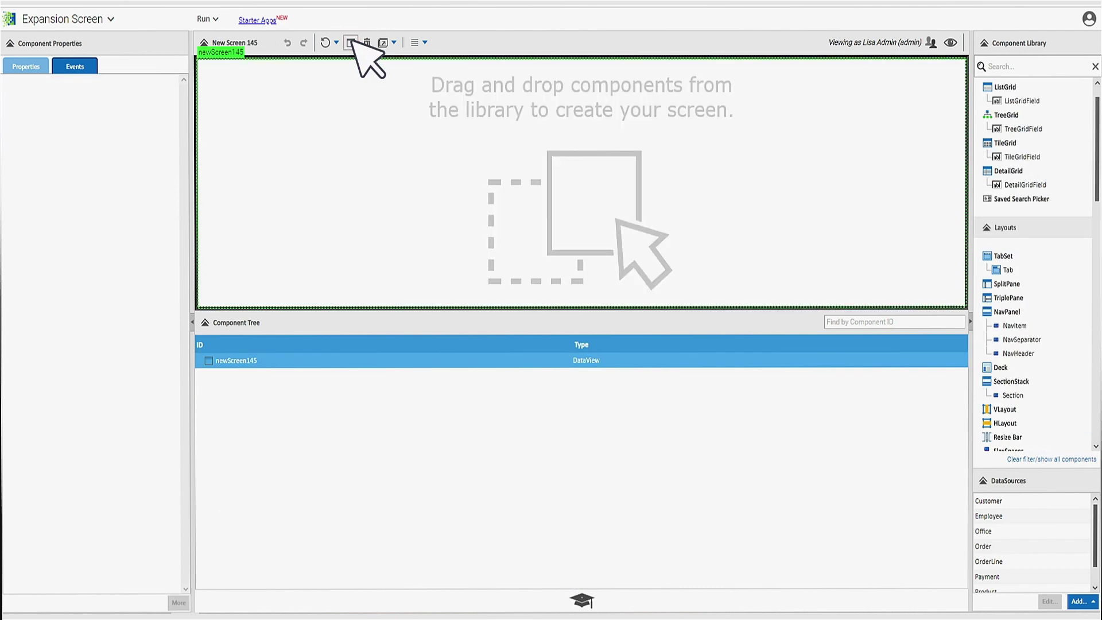
click(1006, 87)
double_click(1006, 87)
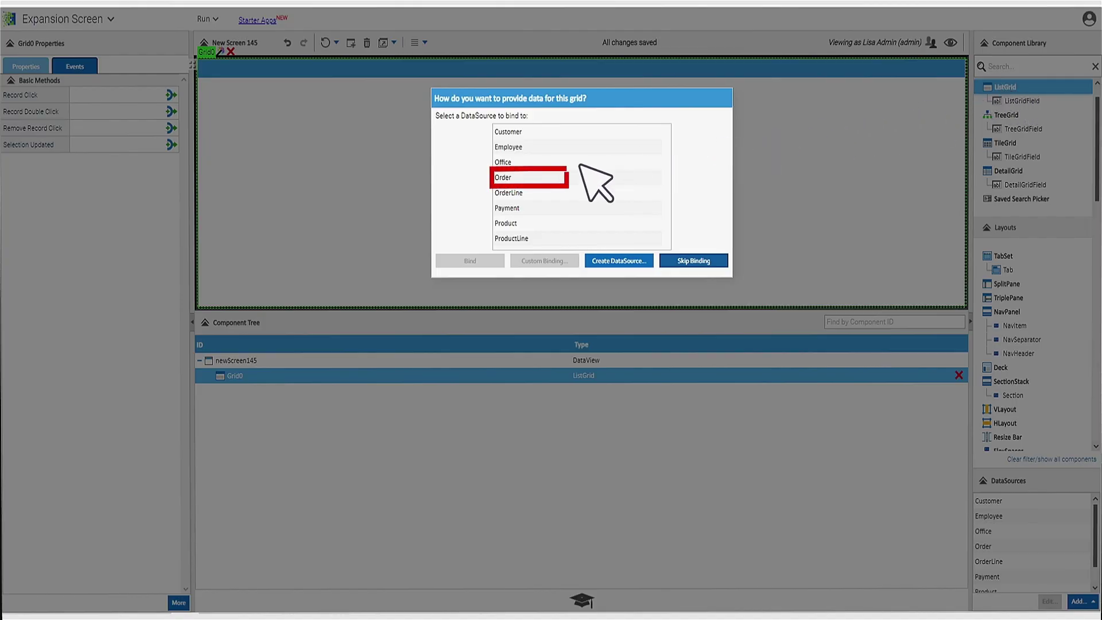
double_click(515, 178)
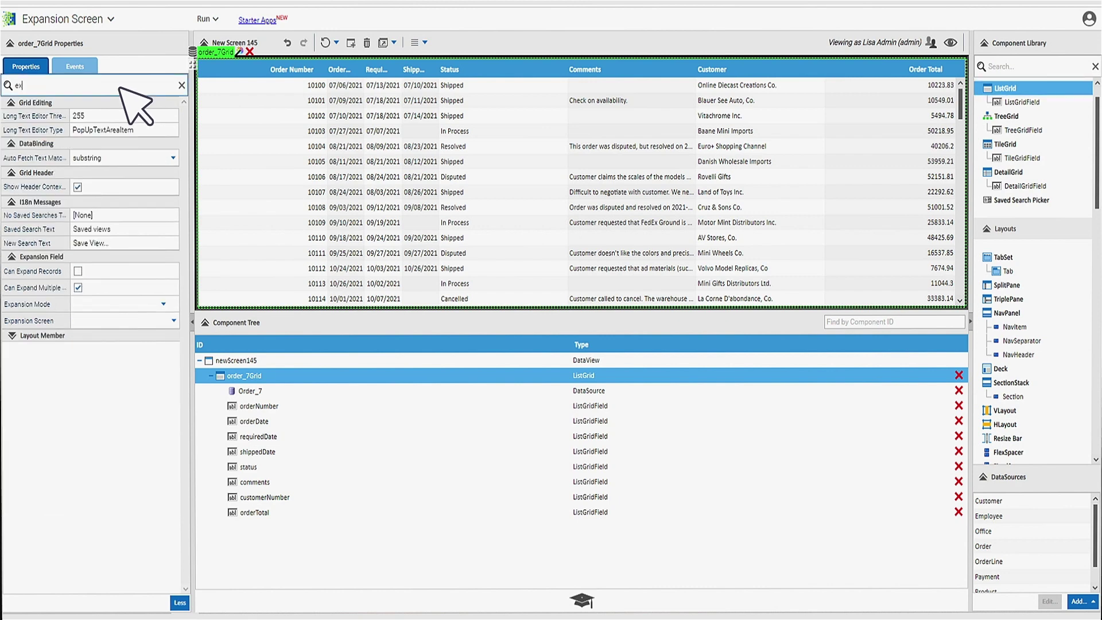
Step: Enable Can Expand Records on the order grid and set its Expansion Screen to Embedded Component
click(78, 272)
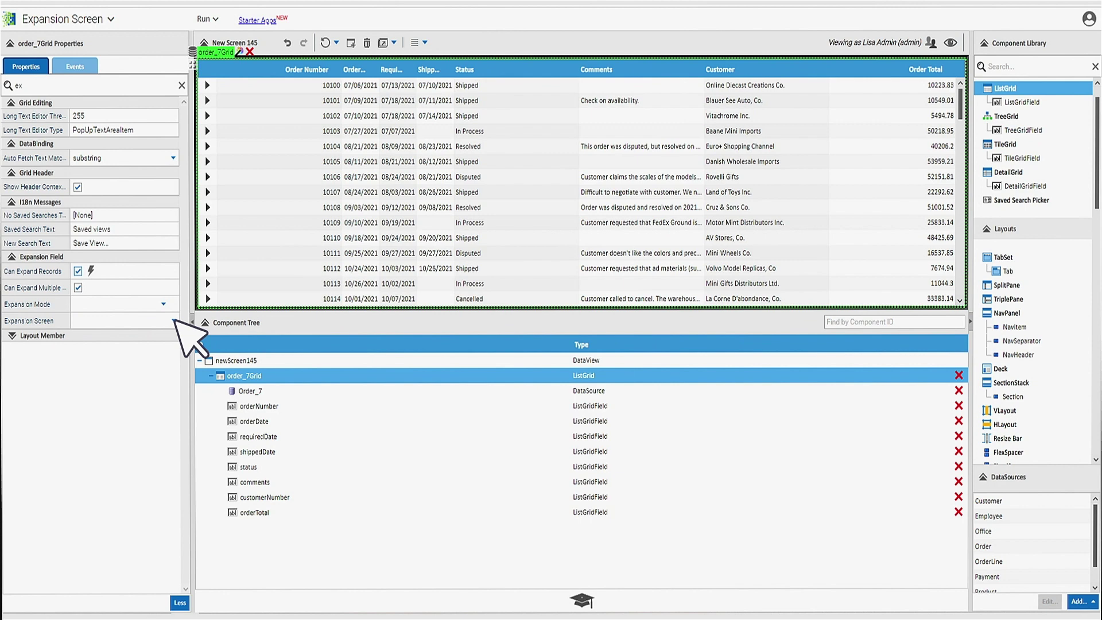
click(174, 321)
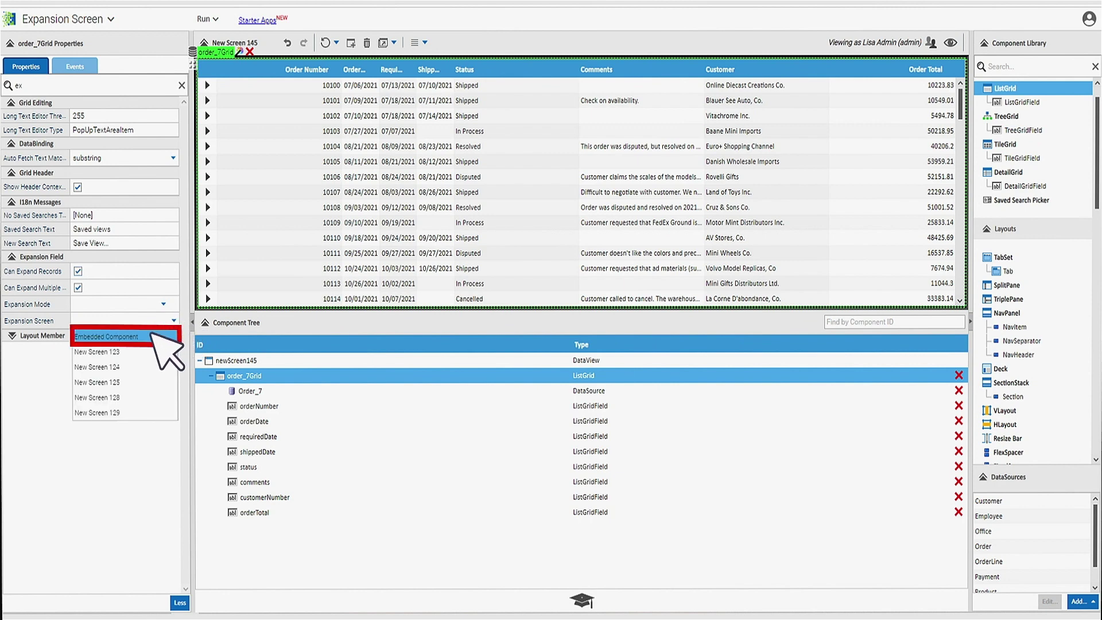
click(147, 338)
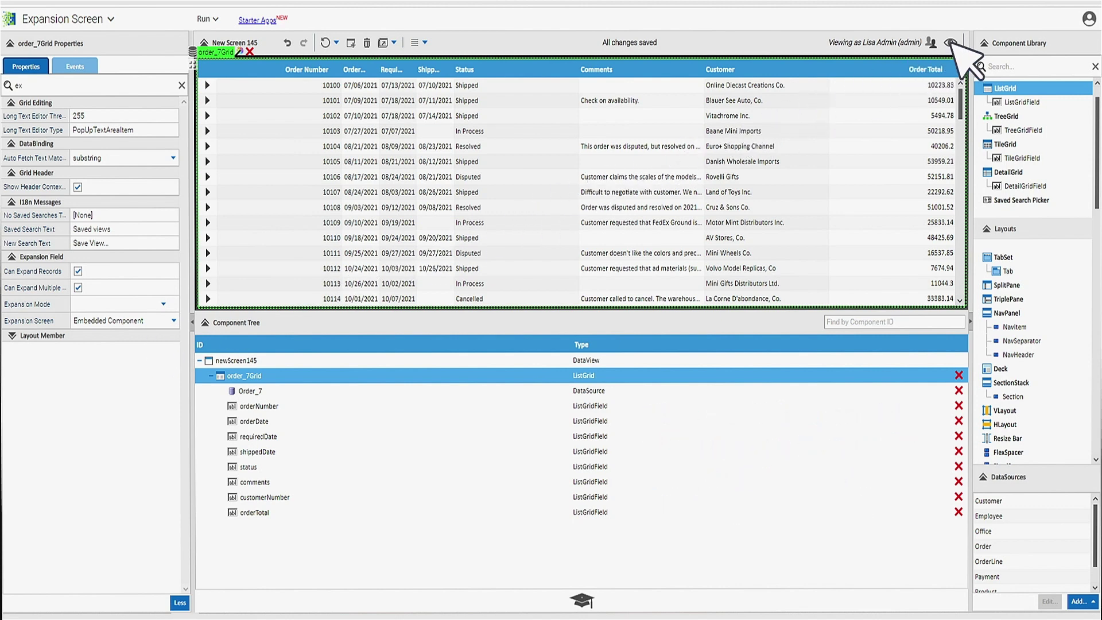
Step: Preview the screen and expand the first order record to check its order lines
click(951, 42)
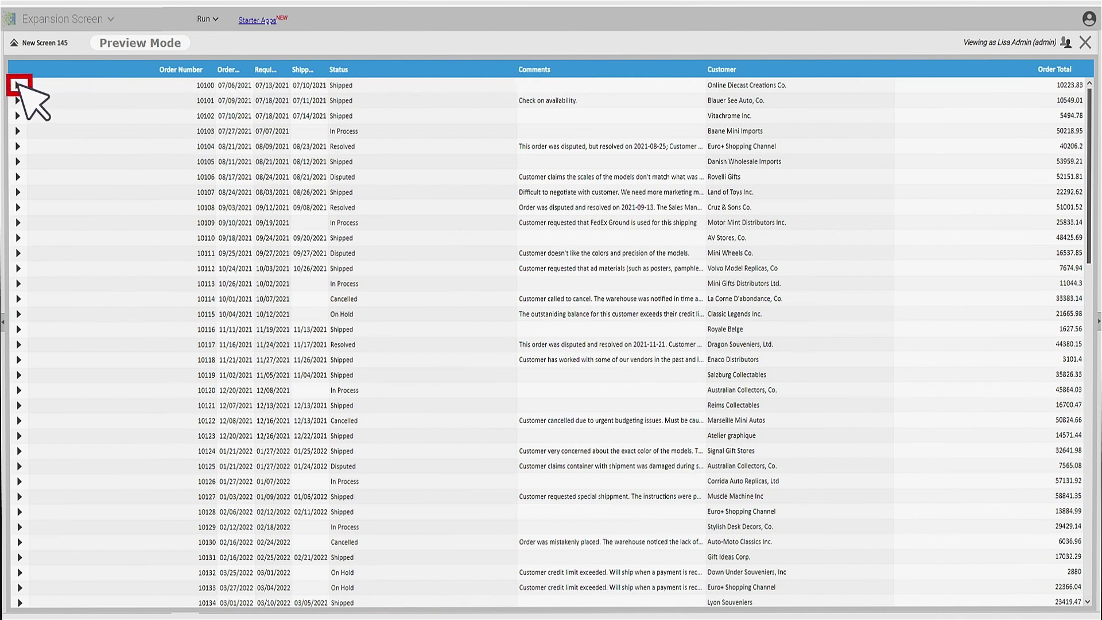
click(17, 85)
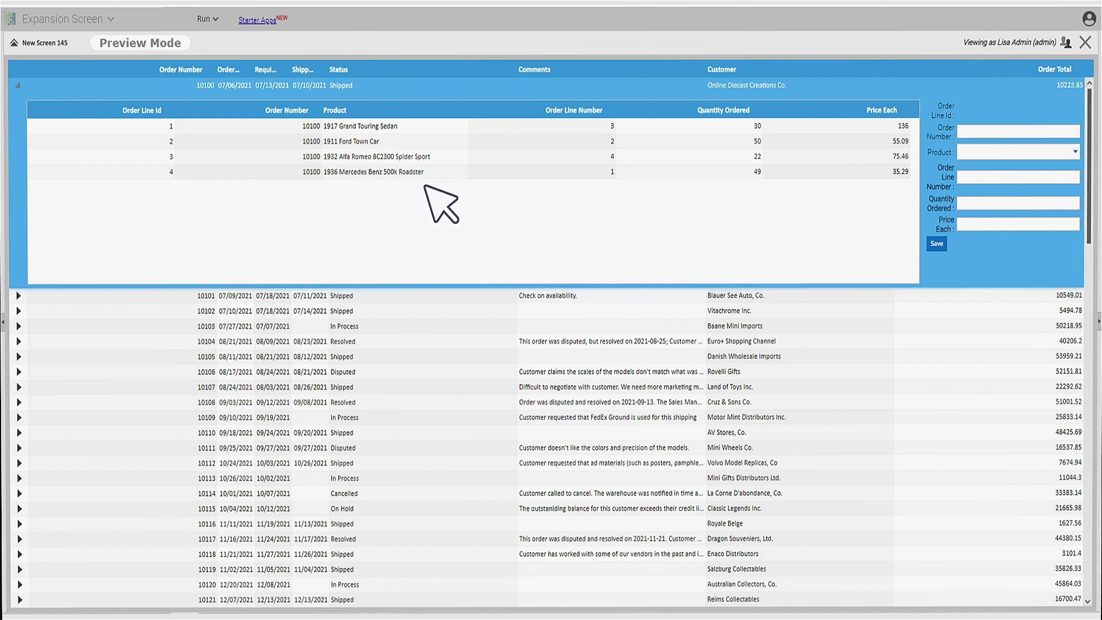
Step: Change the Quantity Ordered of the 1917 Grand Touring Sedan line to 45, save it and leave the preview
click(383, 125)
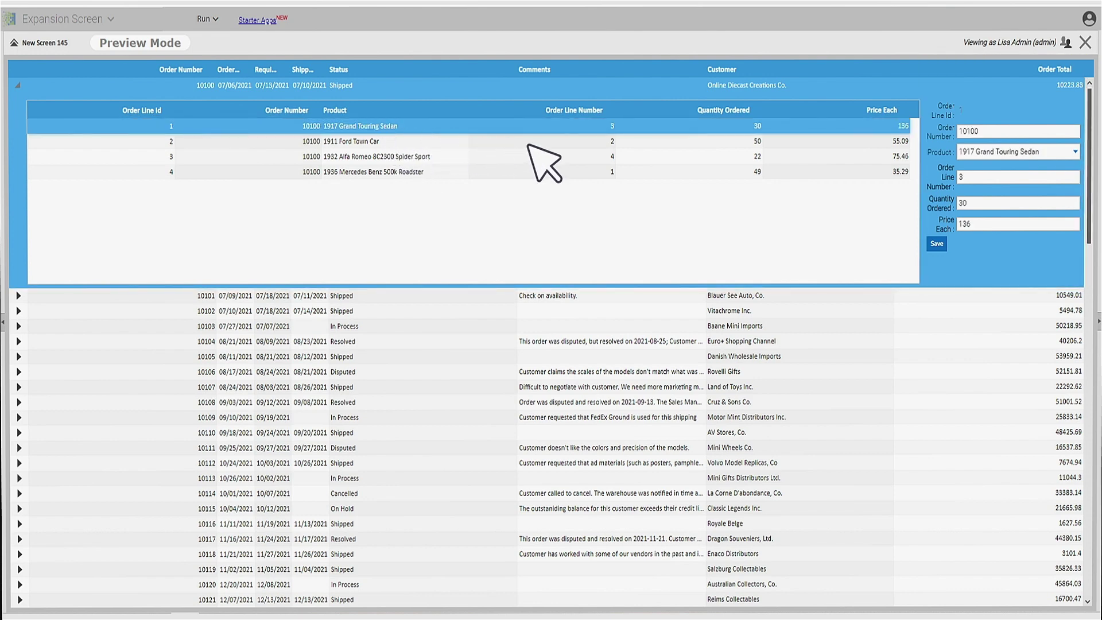
double_click(978, 203)
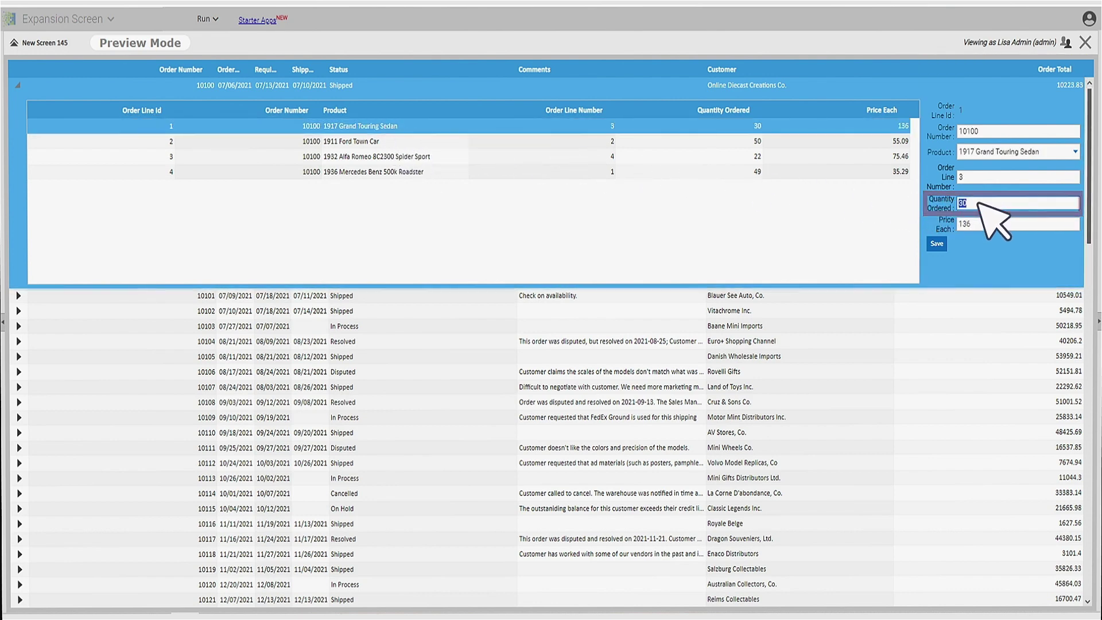
text(45)
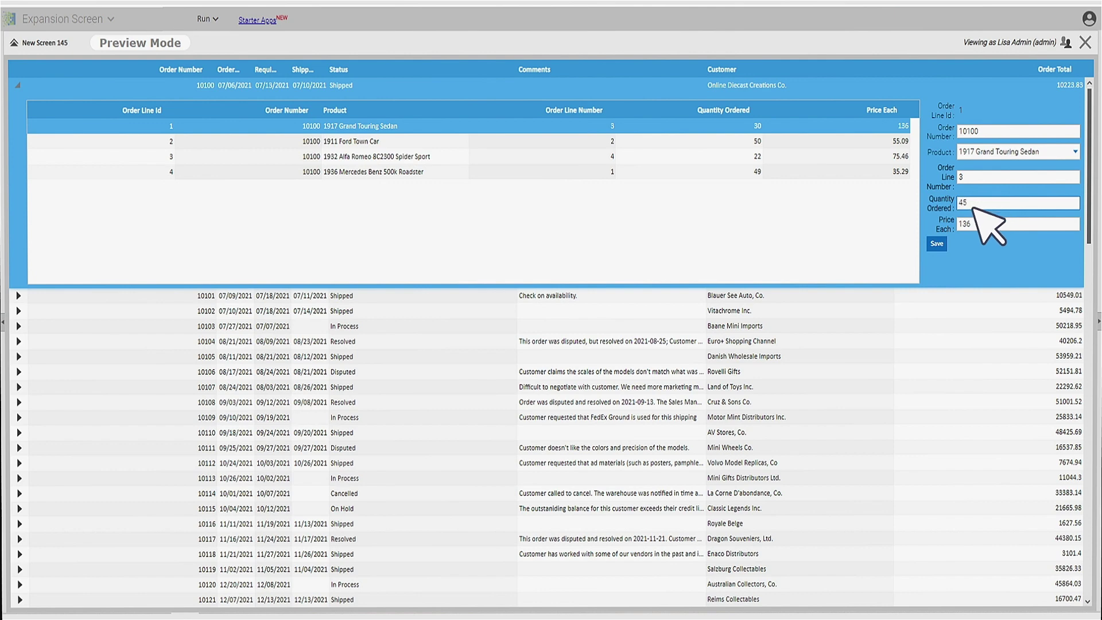
click(936, 244)
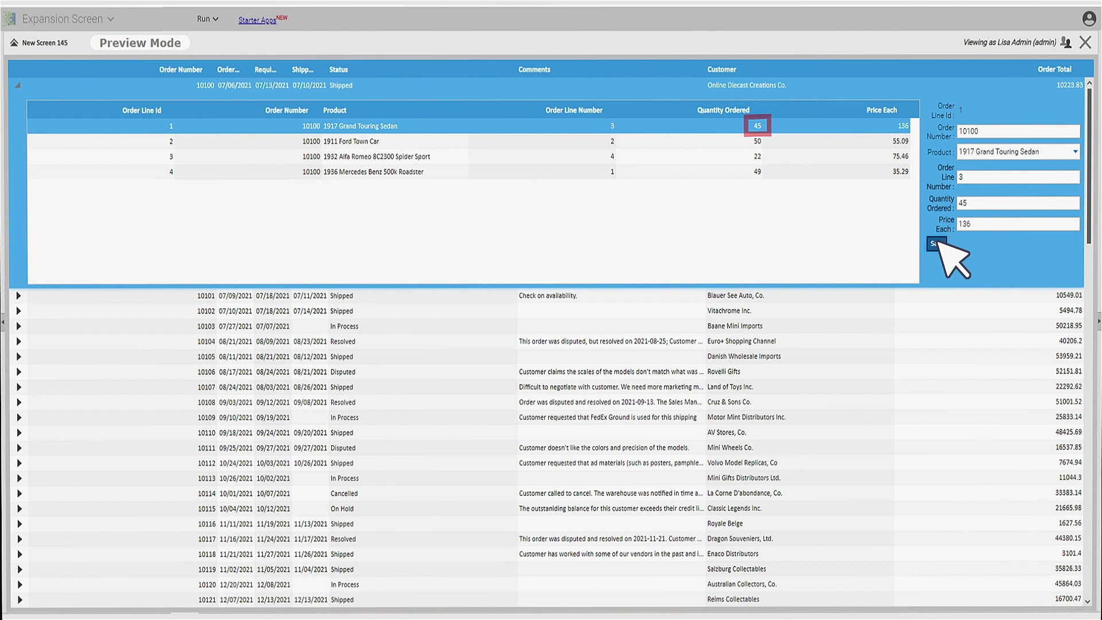
click(1082, 43)
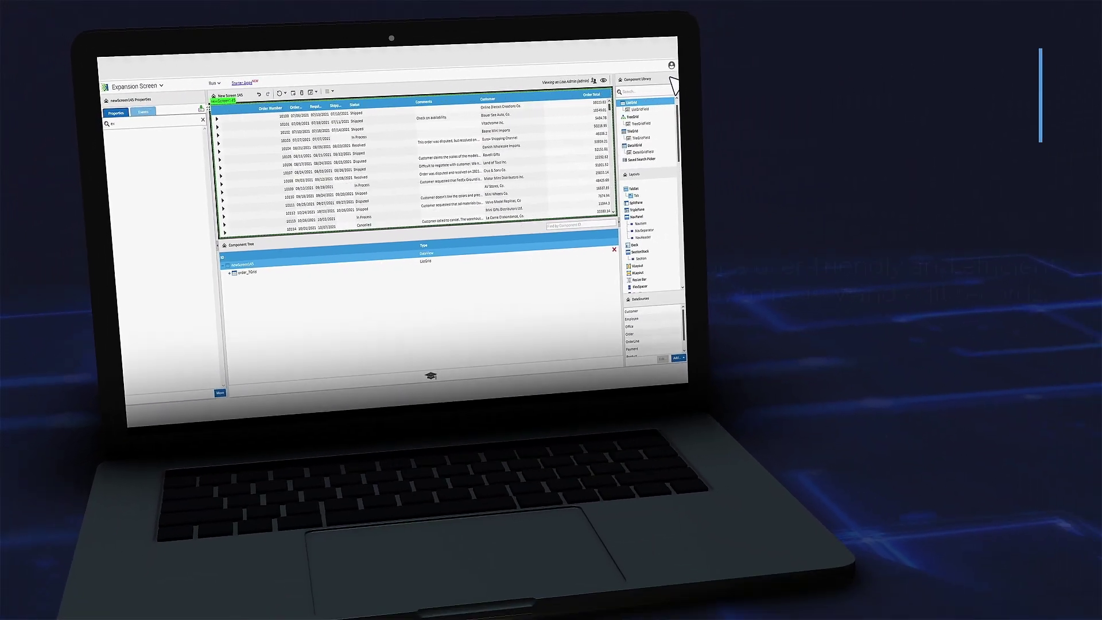